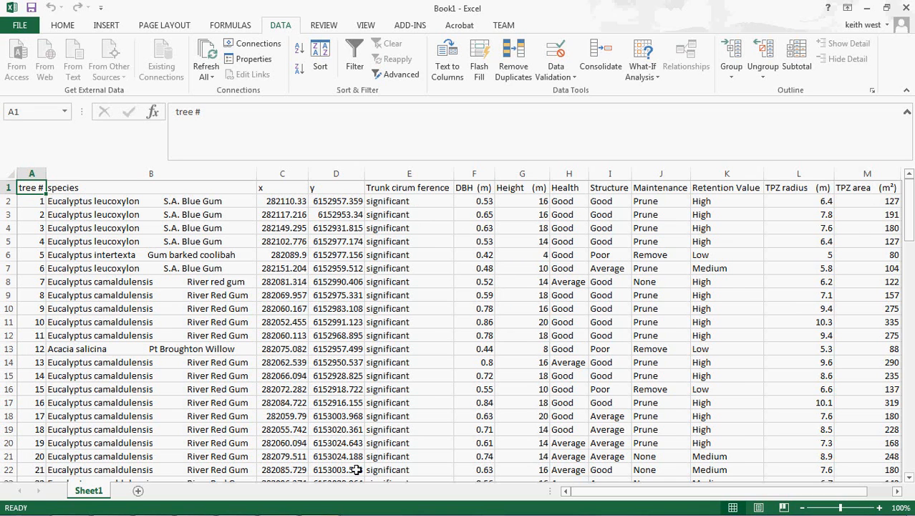
# - Switch to gCADPlus and open the Test2 CSV file from the PlotTreesCSVIn3 folder as a GPS data import
pyautogui.moveTo(290, 510)
pyautogui.click(230, 508)
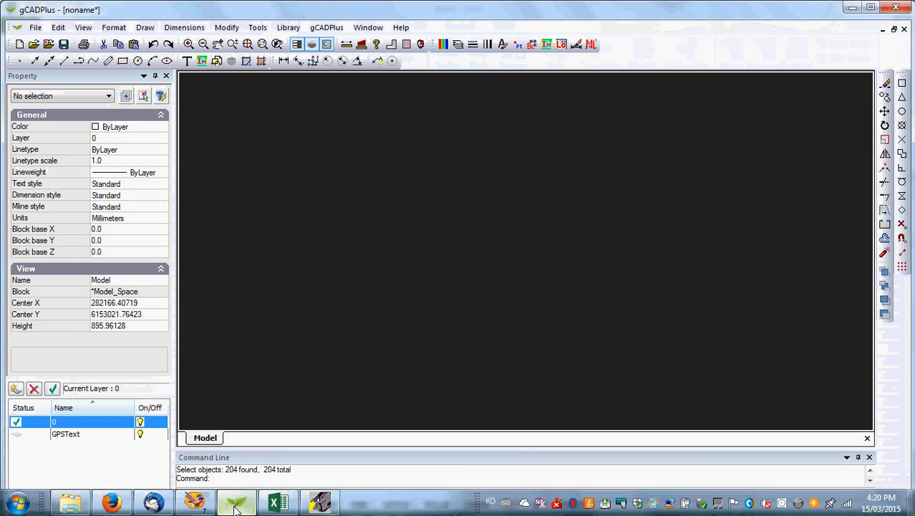
pyautogui.click(328, 28)
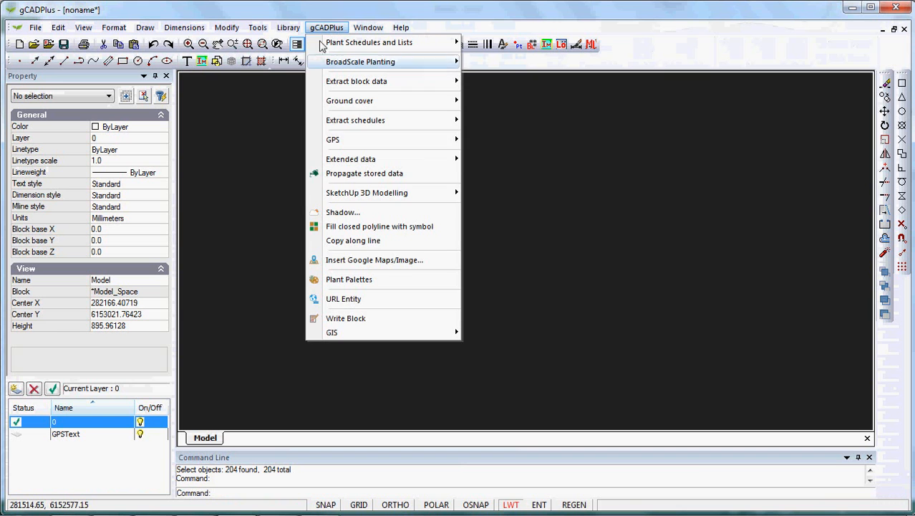
pyautogui.moveTo(421, 139)
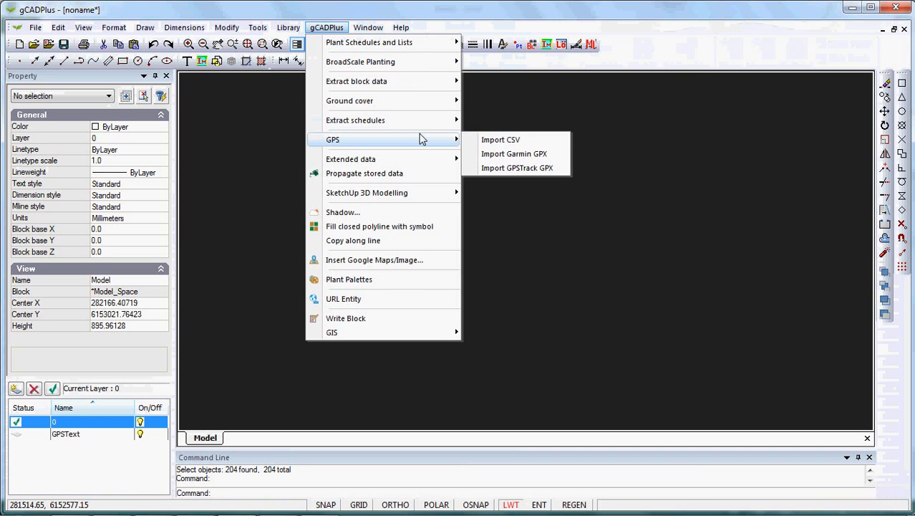
pyautogui.click(502, 140)
pyautogui.click(452, 180)
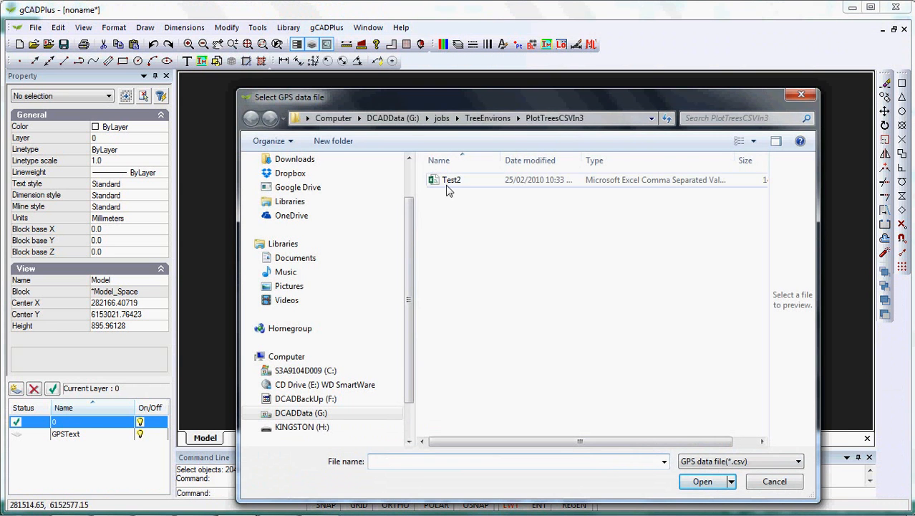
pyautogui.click(699, 482)
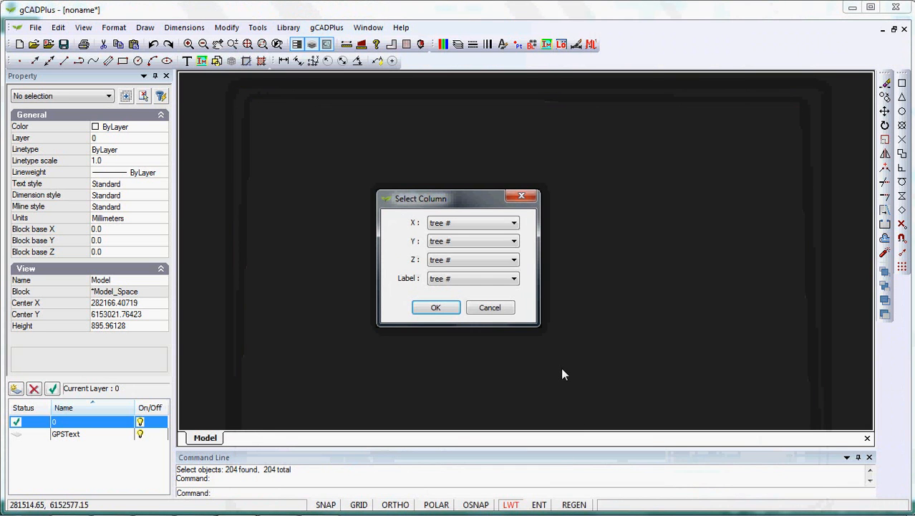
# - Map the import's X to column x, Y to column y and Label to species, and import the trees
pyautogui.click(514, 223)
pyautogui.click(453, 256)
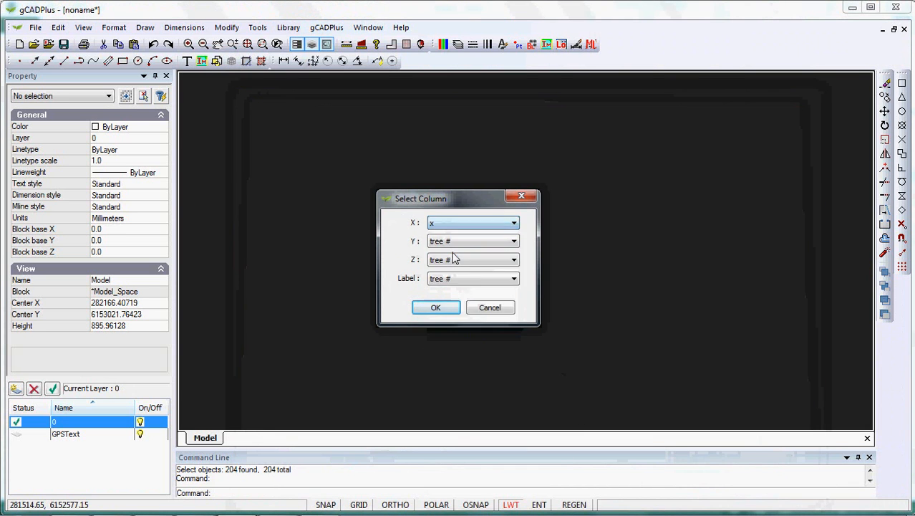
pyautogui.click(516, 242)
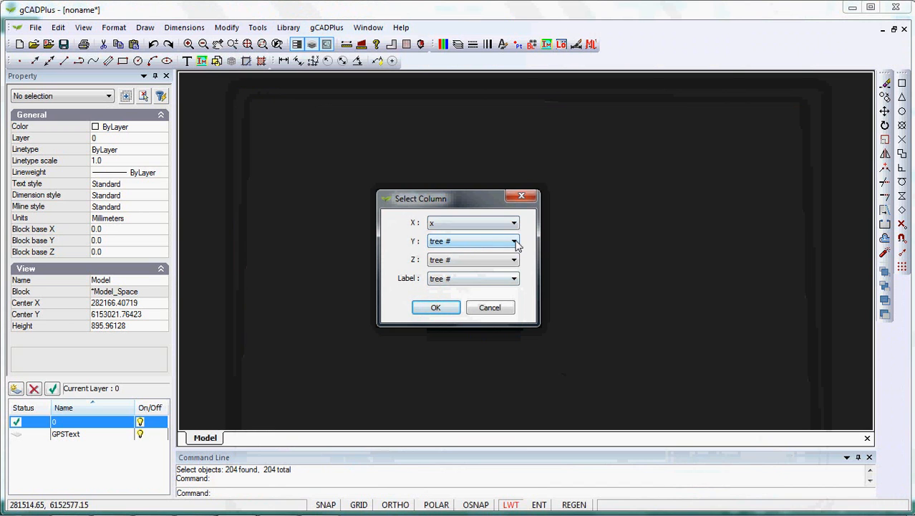
pyautogui.click(515, 242)
pyautogui.click(451, 276)
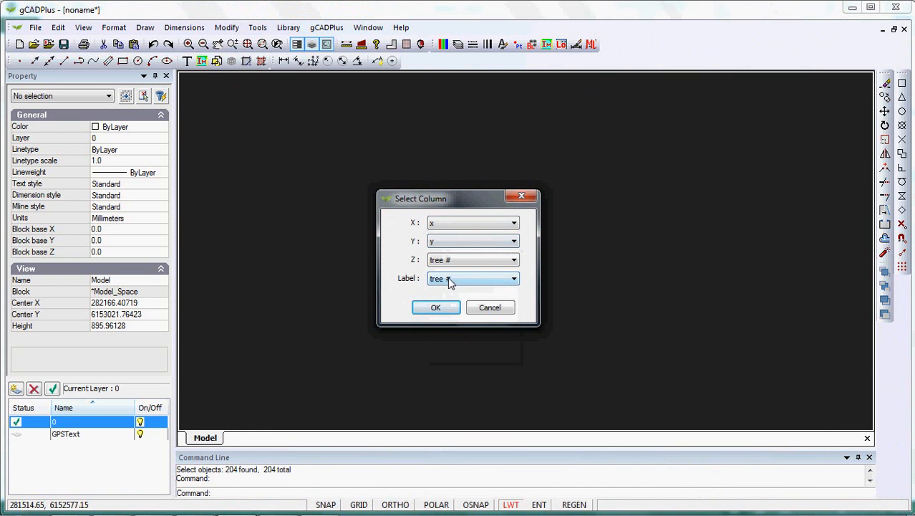
pyautogui.click(513, 281)
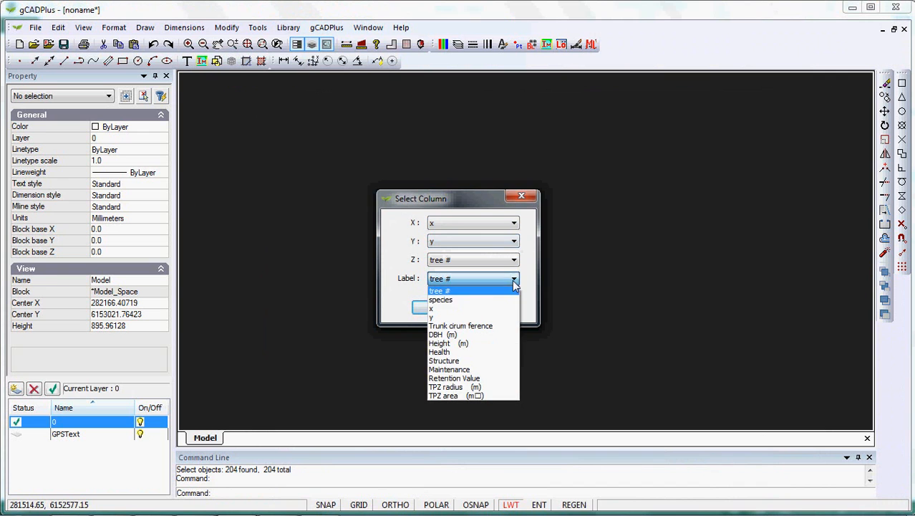
pyautogui.click(443, 300)
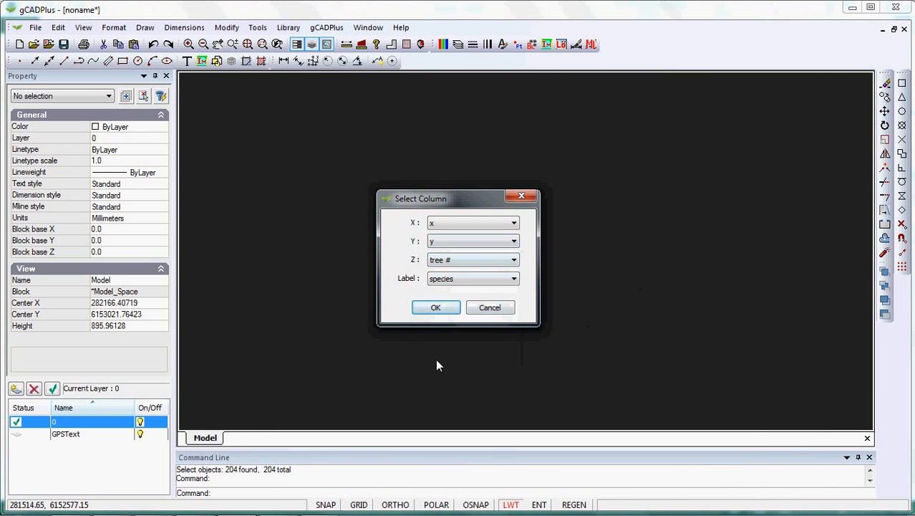
pyautogui.click(439, 308)
# - Inspect the properties of a Eucalyptus camaldulensis River Red Gum label and of the point beneath it
pyautogui.scroll(8, 470, 311)
pyautogui.scroll(5, 549, 245)
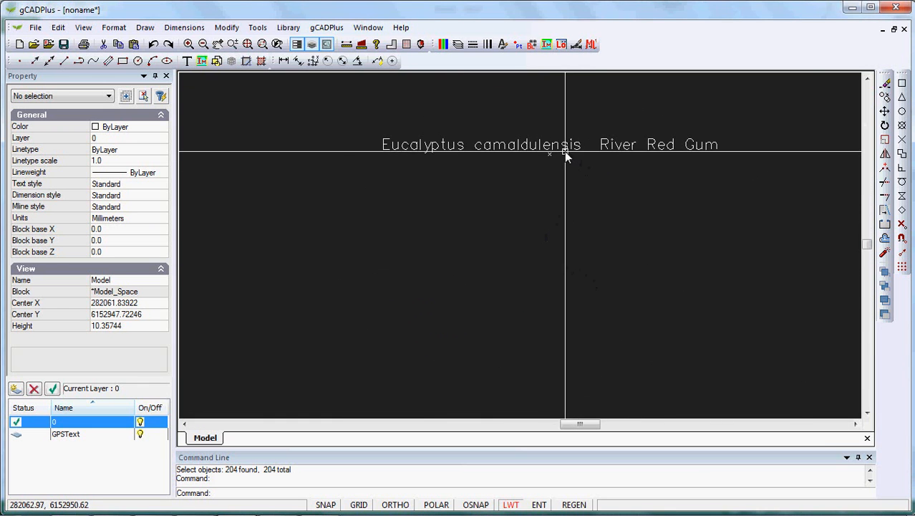
pyautogui.click(563, 148)
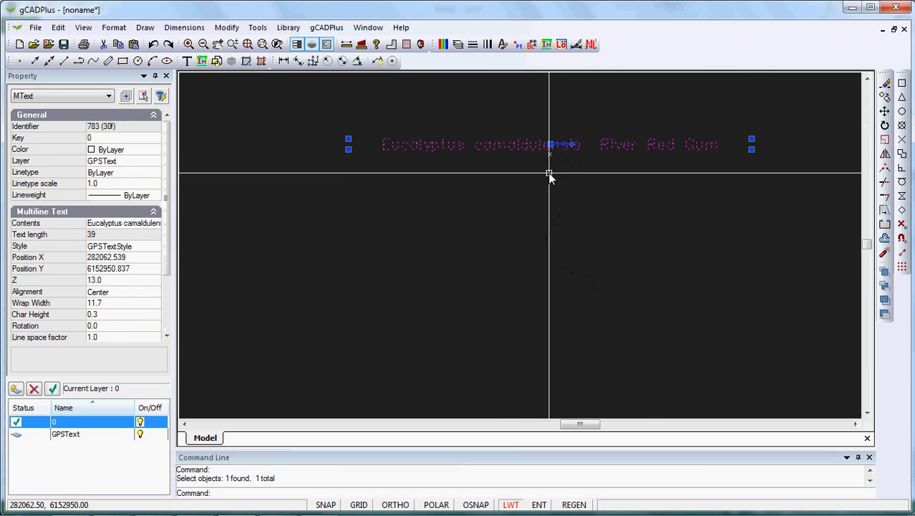
pyautogui.press('Escape')
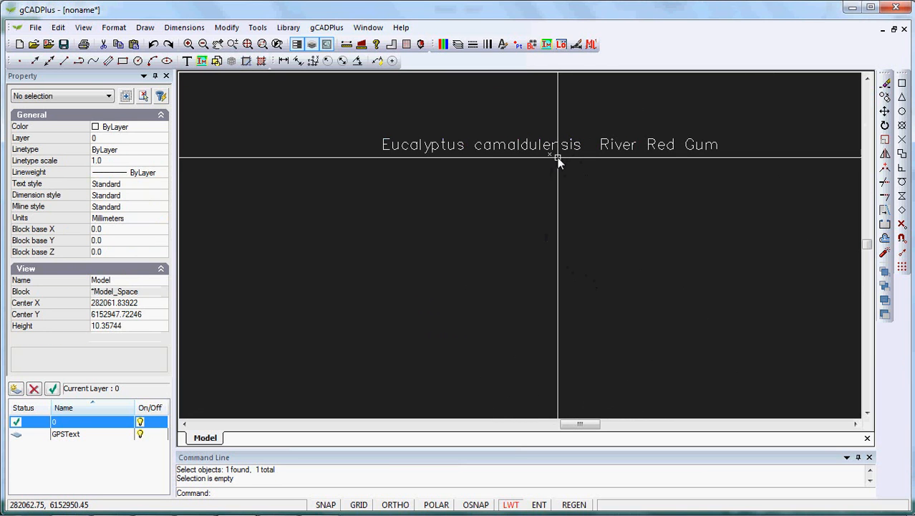
pyautogui.click(549, 154)
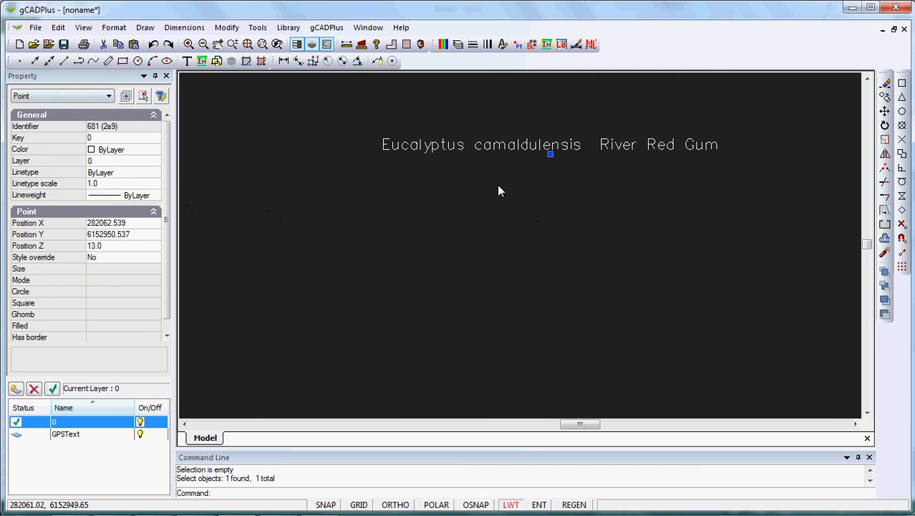
pyautogui.press('Escape')
# - Start storing extended data on the point under another Eucalyptus camaldulensis label, with Species as the entity type
pyautogui.scroll(-1, 511, 187)
pyautogui.scroll(-5, 511, 188)
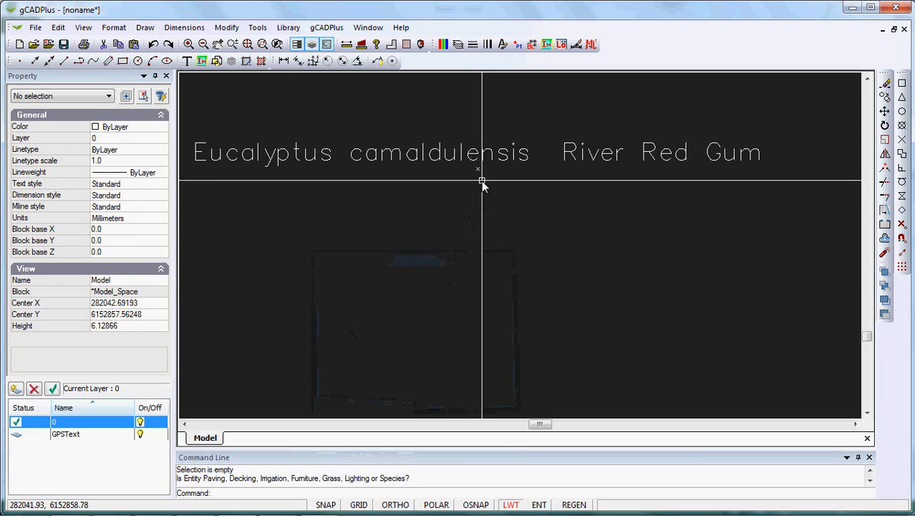
pyautogui.click(326, 27)
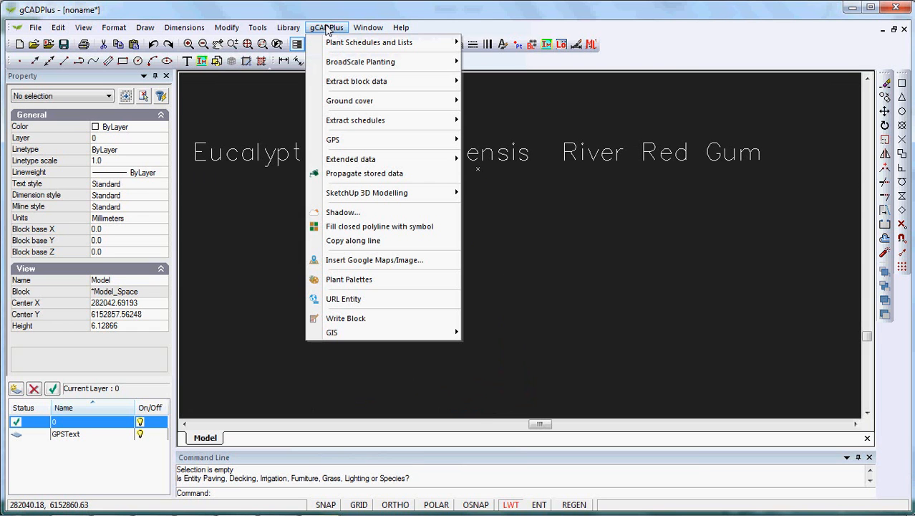
pyautogui.moveTo(366, 164)
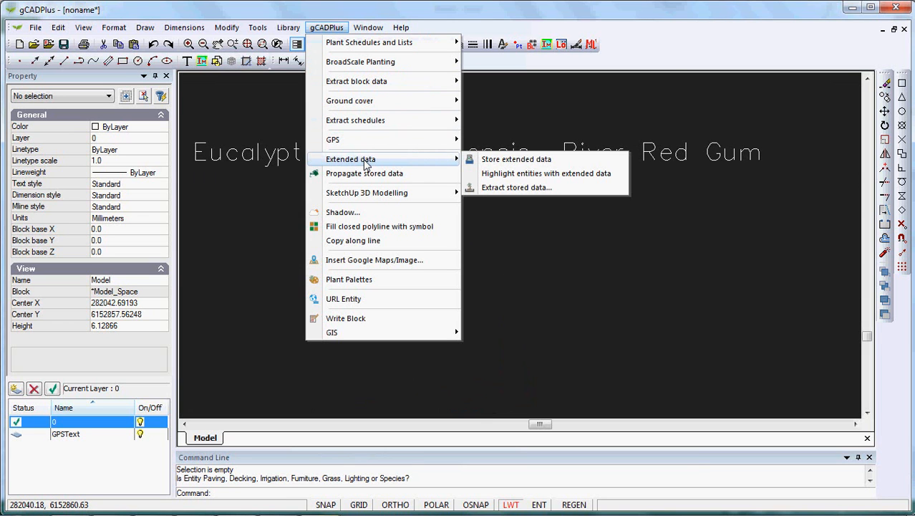
pyautogui.click(514, 159)
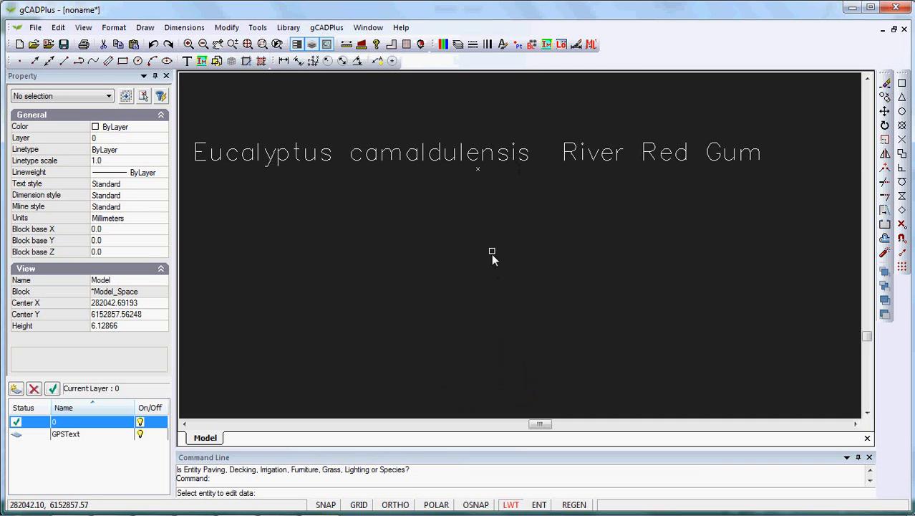
pyautogui.click(479, 172)
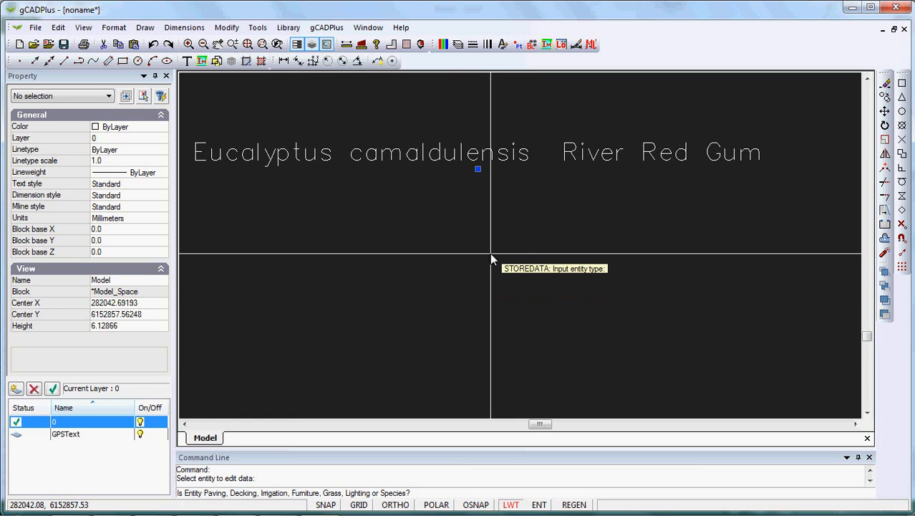
pyautogui.write('S')
pyautogui.press('Return')
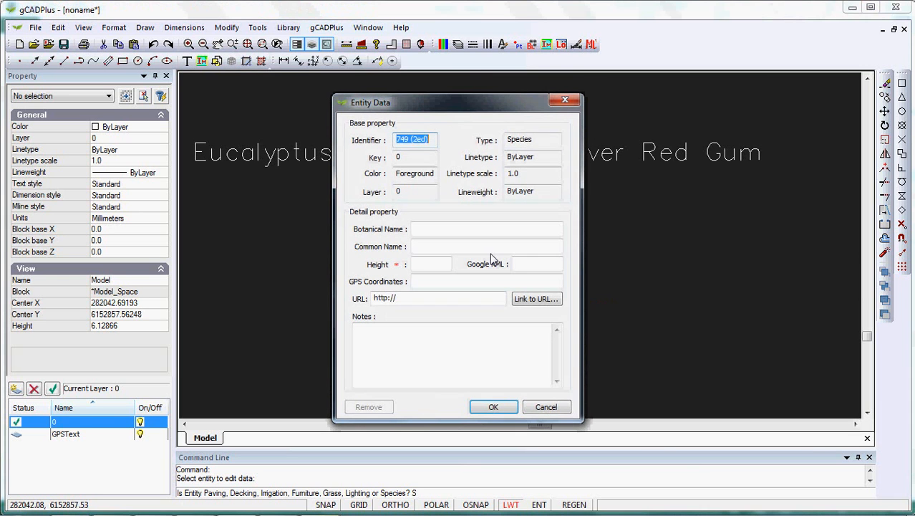
# - Enter botanical name "Euc camald", common name "River red gum" and height 13 in the point's entity data
pyautogui.moveTo(462, 103); pyautogui.dragTo(744, 86)
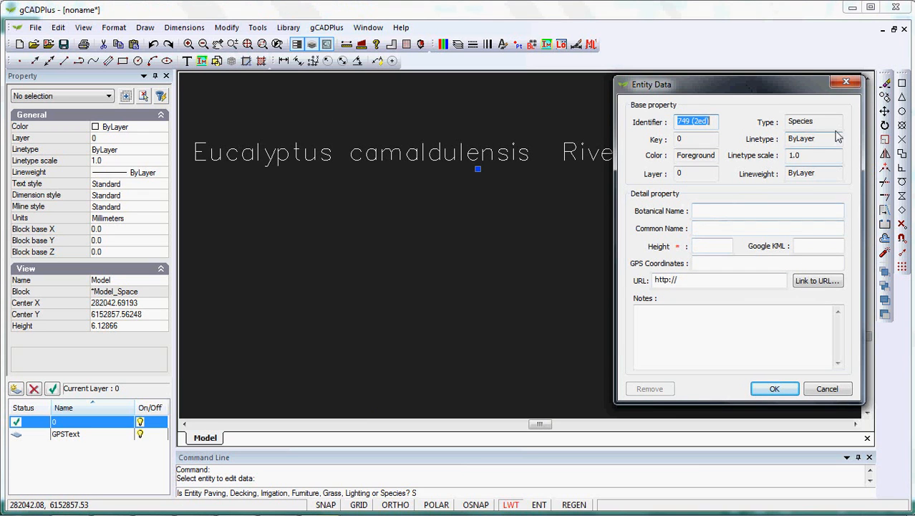
pyautogui.click(701, 211)
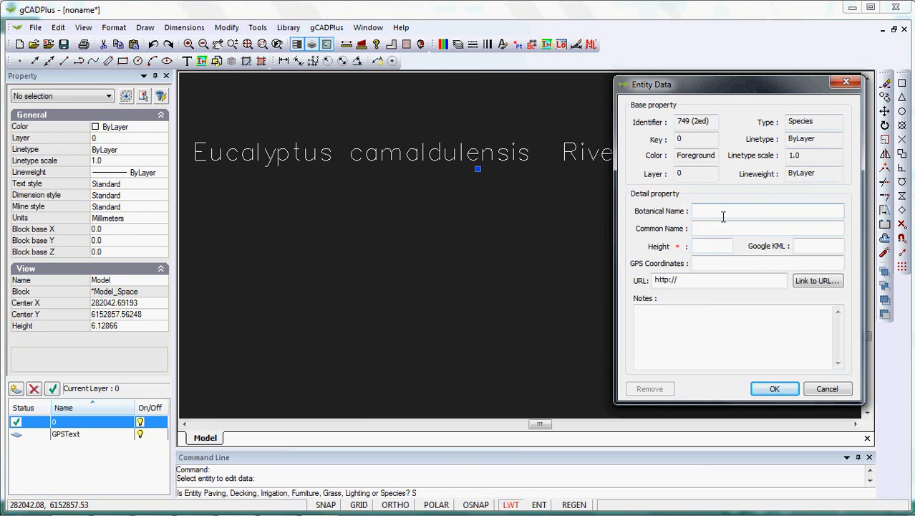
pyautogui.write('Euc camald')
pyautogui.click(708, 228)
pyautogui.write('River re')
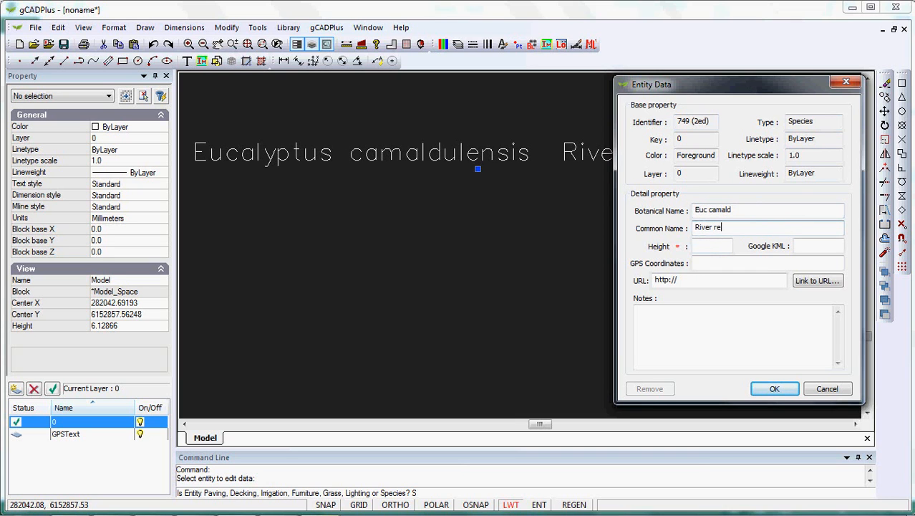
pyautogui.write('d gum')
pyautogui.click(713, 245)
pyautogui.write('13')
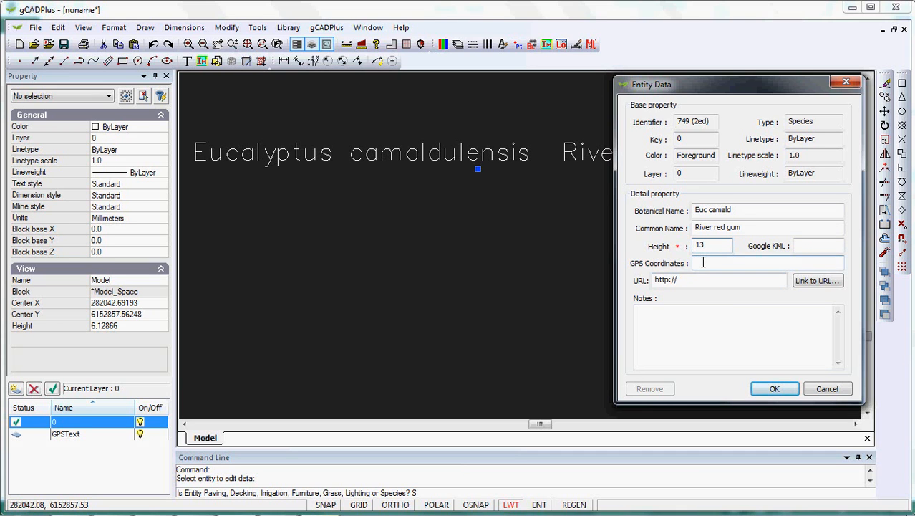
# - Add the note "jfsjnegkj nihjiojwgiw" to the point's entity data and save it
pyautogui.click(669, 337)
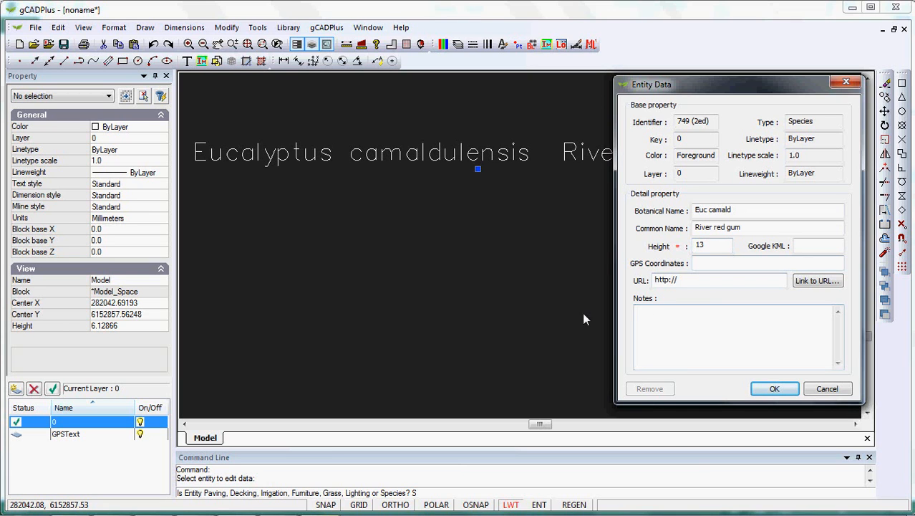
pyautogui.write('jfsjnegkj nihjiojwgiw')
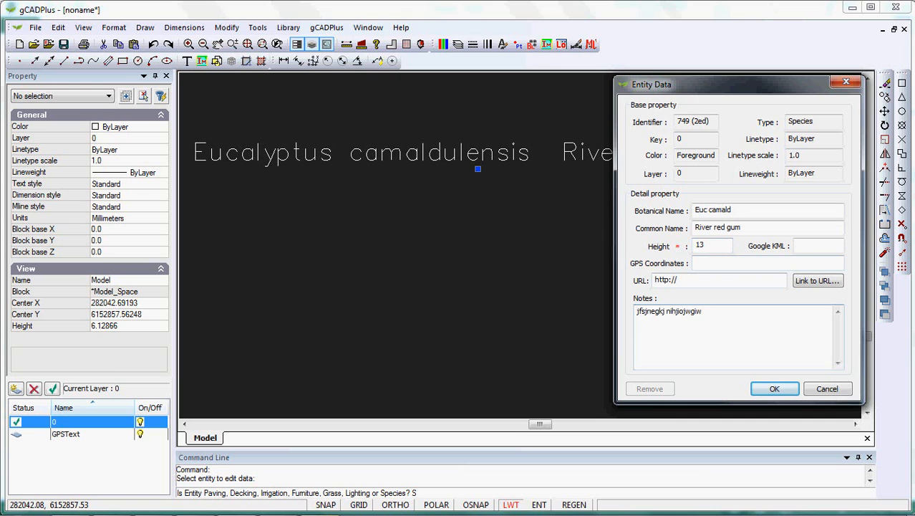
pyautogui.click(773, 389)
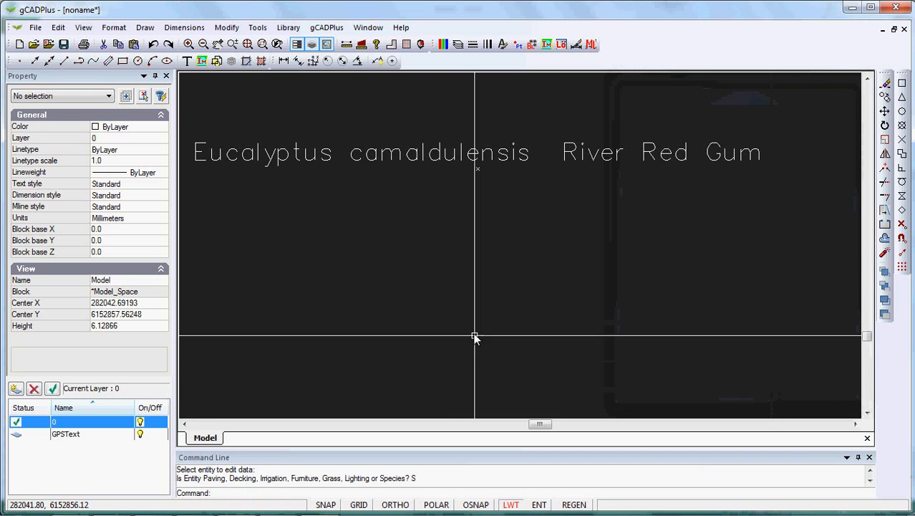
# - Turn on the ENT display mode and view the data stored on the River Red Gum point
pyautogui.click(539, 505)
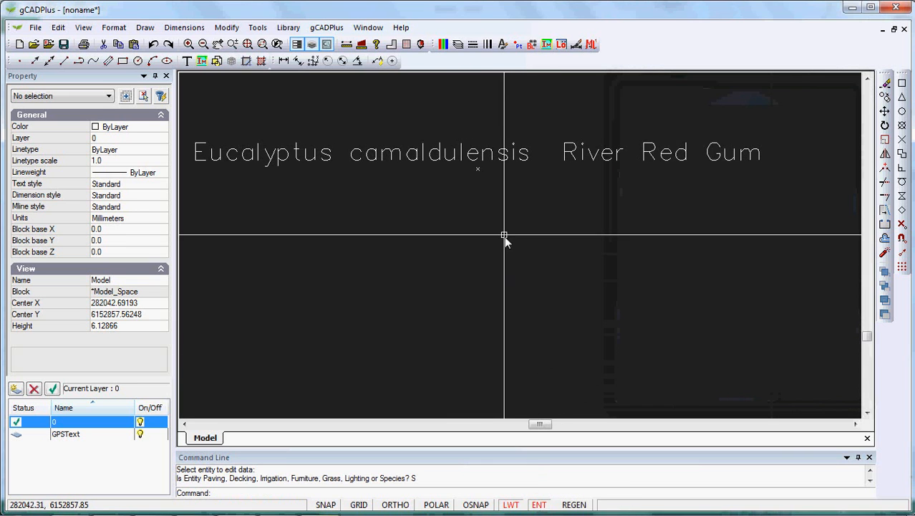
pyautogui.moveTo(477, 169)
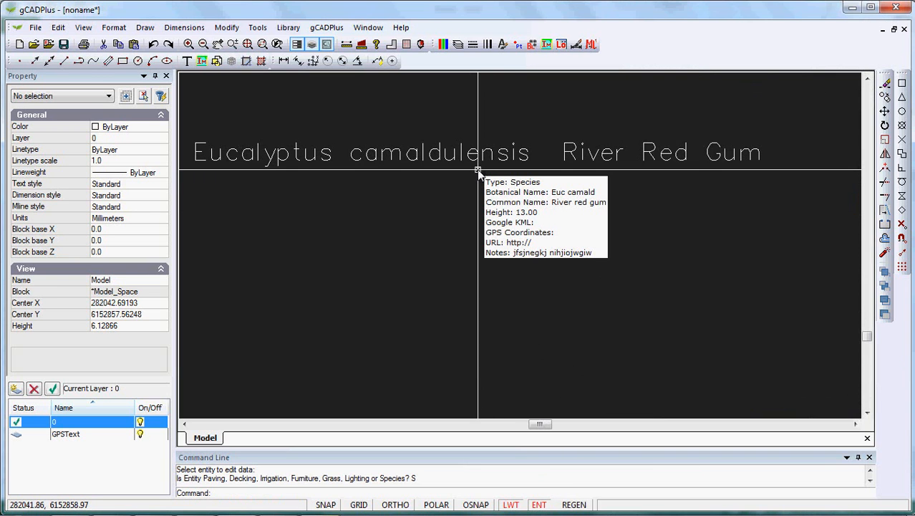